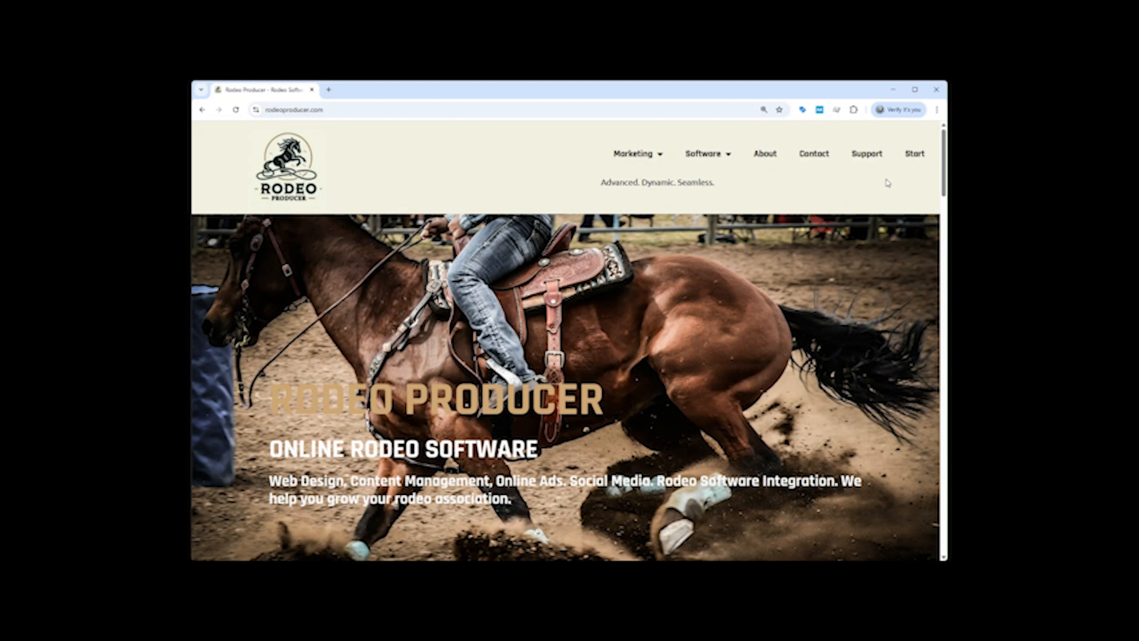
# Open the admin fees settings page from the software's start dashboard.
pyautogui.click(914, 156)
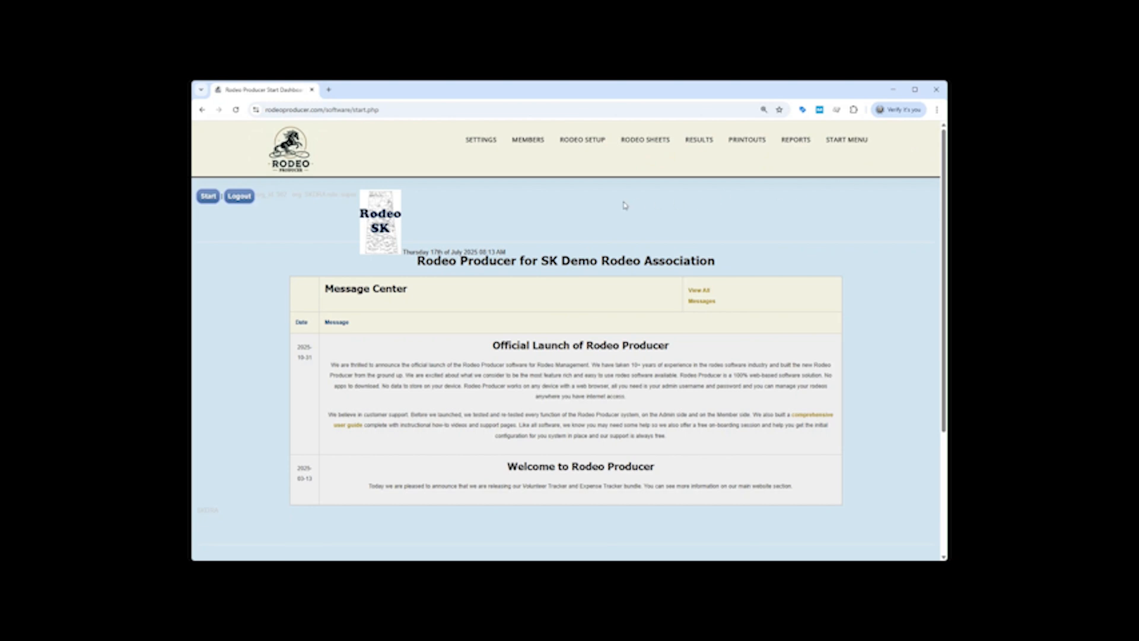
pyautogui.moveTo(480, 148)
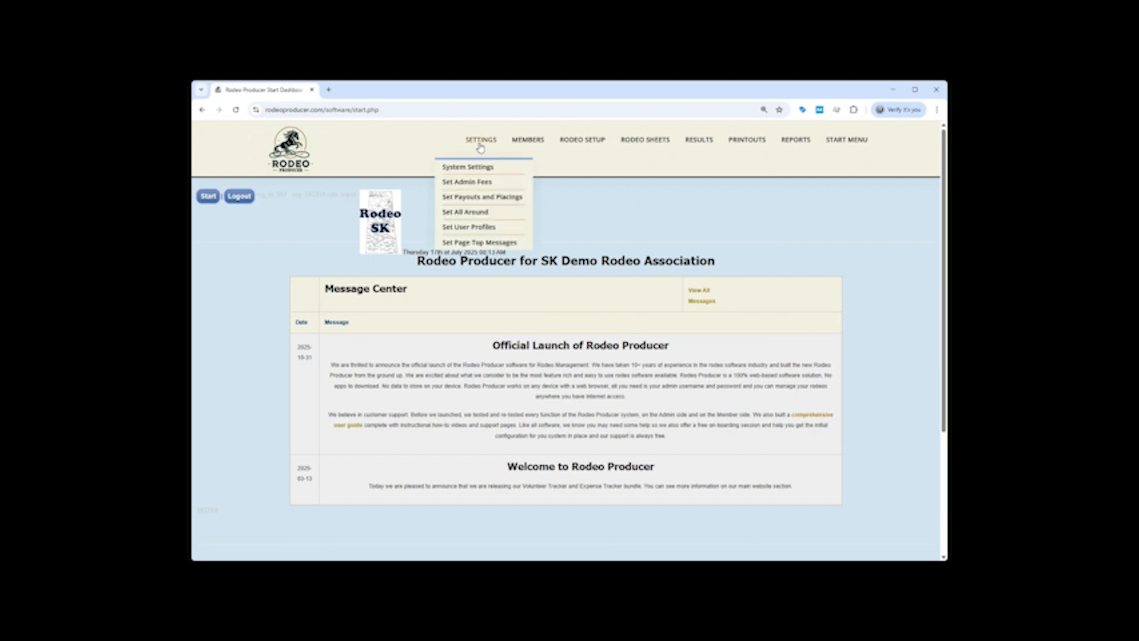
pyautogui.click(483, 184)
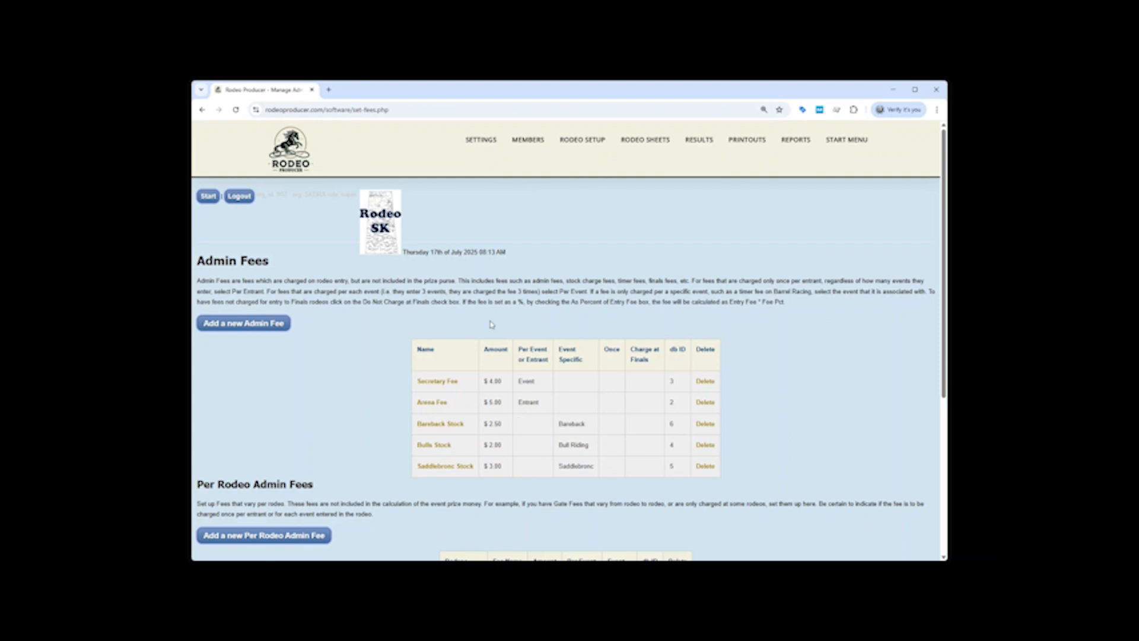
# Start a new admin fee named Finals Fee with an amount of 10.
pyautogui.click(235, 328)
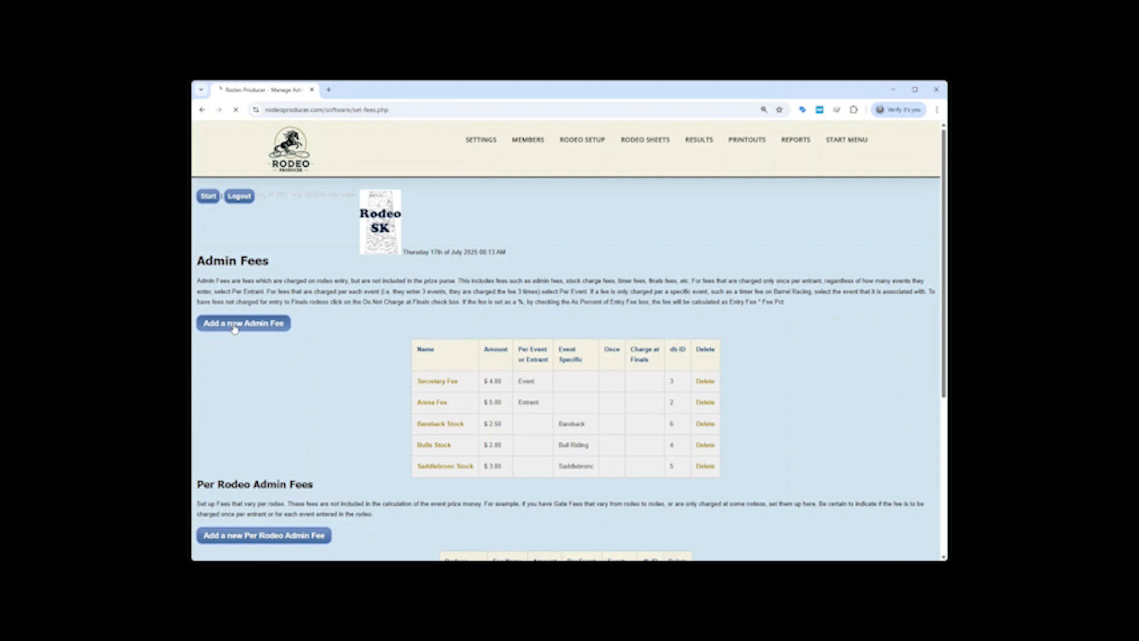
pyautogui.click(563, 264)
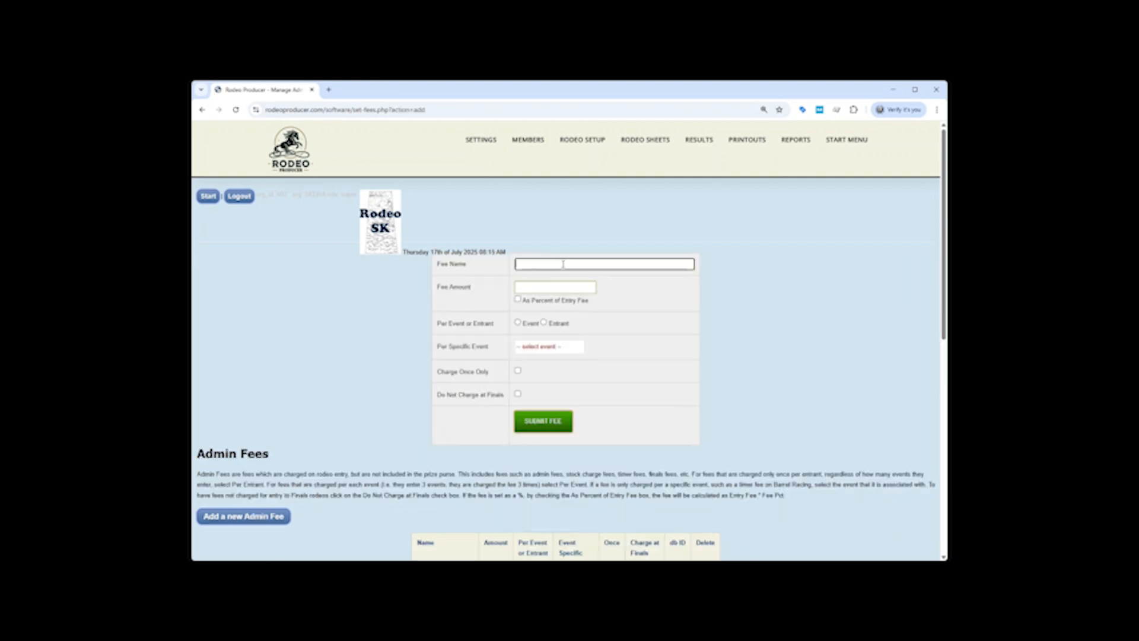
pyautogui.write('Finals Fee')
pyautogui.click(565, 288)
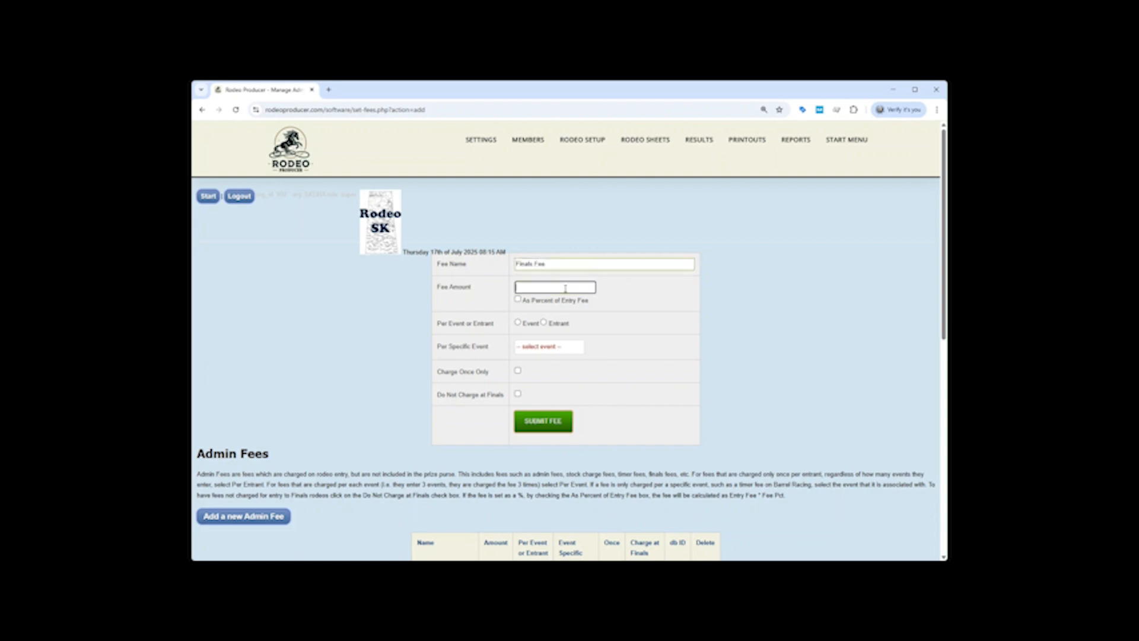
pyautogui.write('10')
# Charge the Finals Fee as a fixed amount per event, exempt it from finals, and submit the fee.
pyautogui.click(636, 325)
pyautogui.click(518, 300)
pyautogui.click(518, 299)
pyautogui.click(517, 322)
pyautogui.click(517, 394)
pyautogui.click(541, 424)
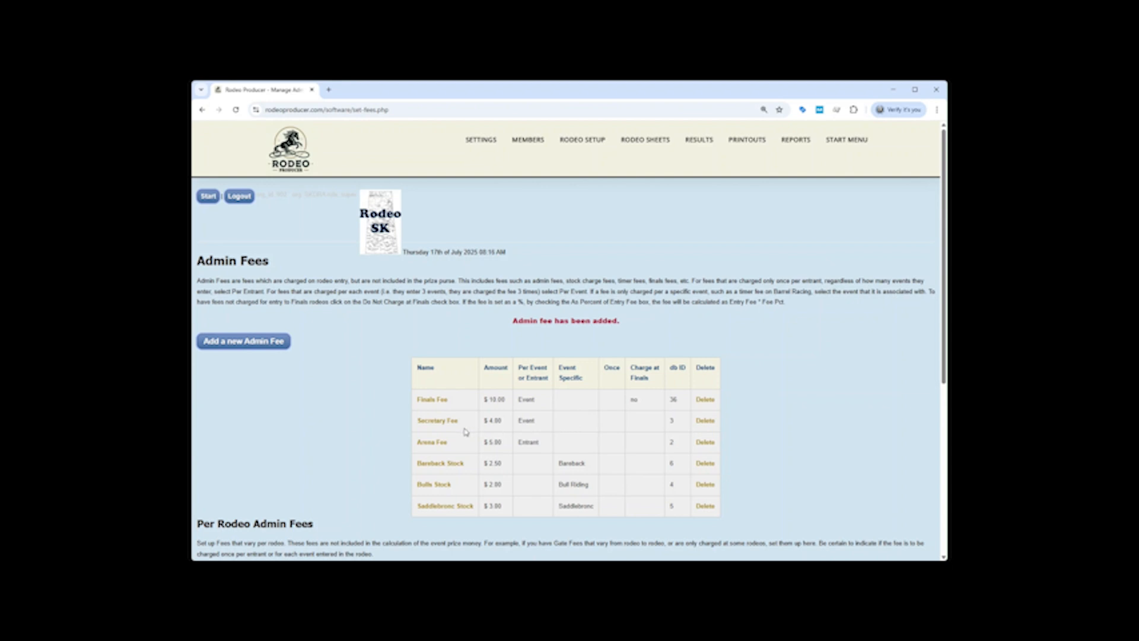
# Edit the Secretary Fee to 3.00 per event, charged once only, and submit the changes.
pyautogui.click(430, 425)
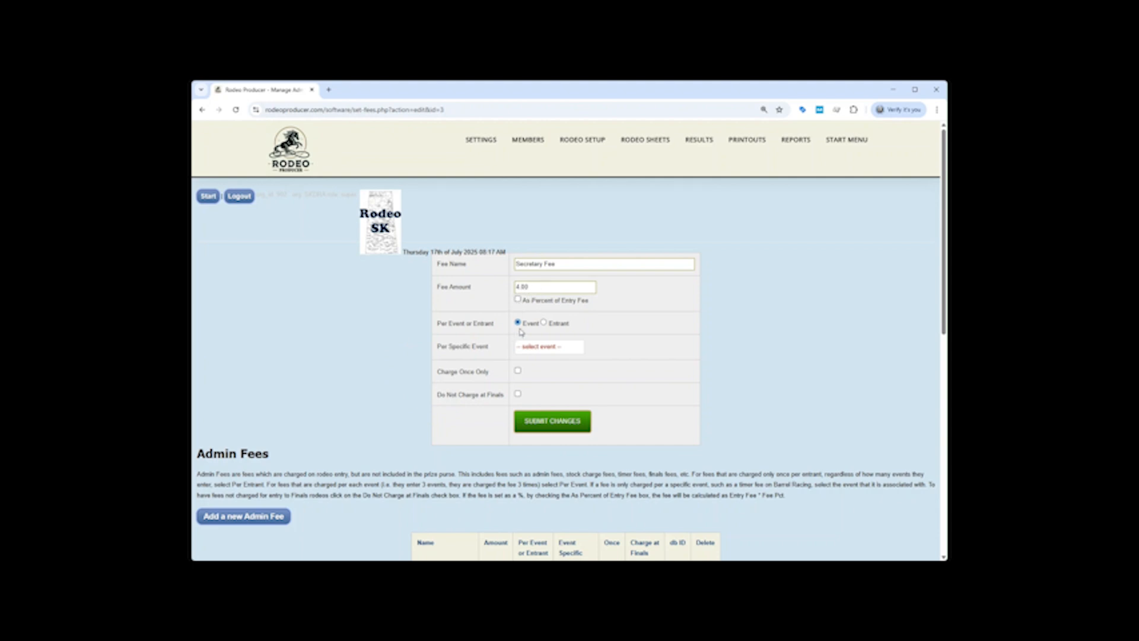
pyautogui.click(543, 323)
pyautogui.click(518, 323)
pyautogui.click(518, 372)
pyautogui.moveTo(517, 286); pyautogui.dragTo(515, 288)
pyautogui.write('3')
pyautogui.click(551, 421)
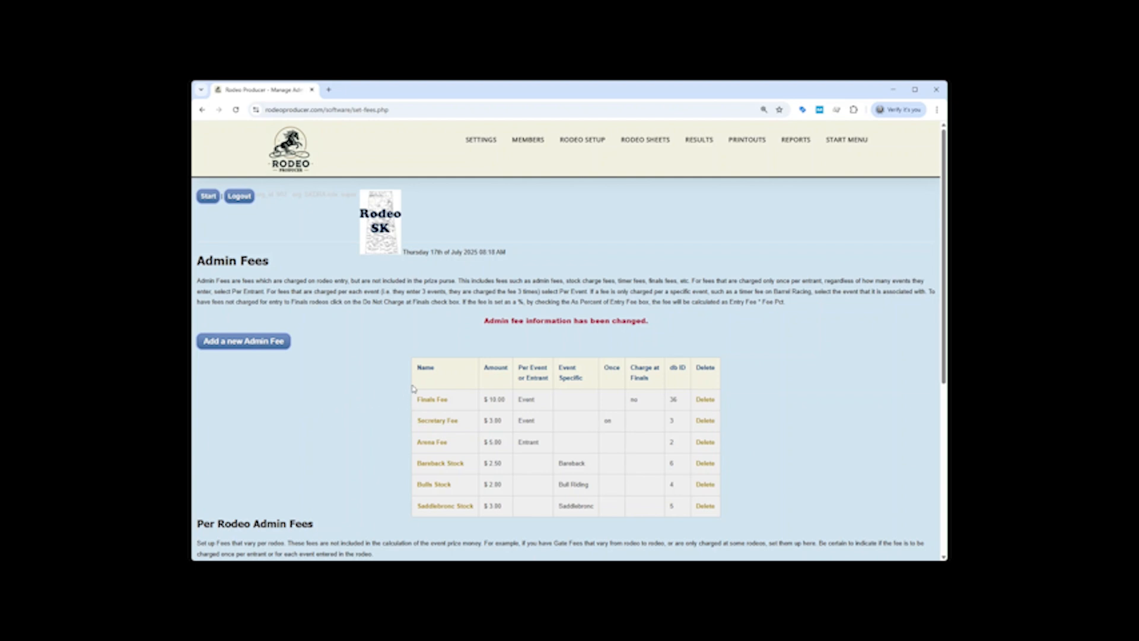
# Apply the per-rodeo Gate Fee to the April Rodeo as well and submit the fee.
pyautogui.scroll(-5, 409, 391)
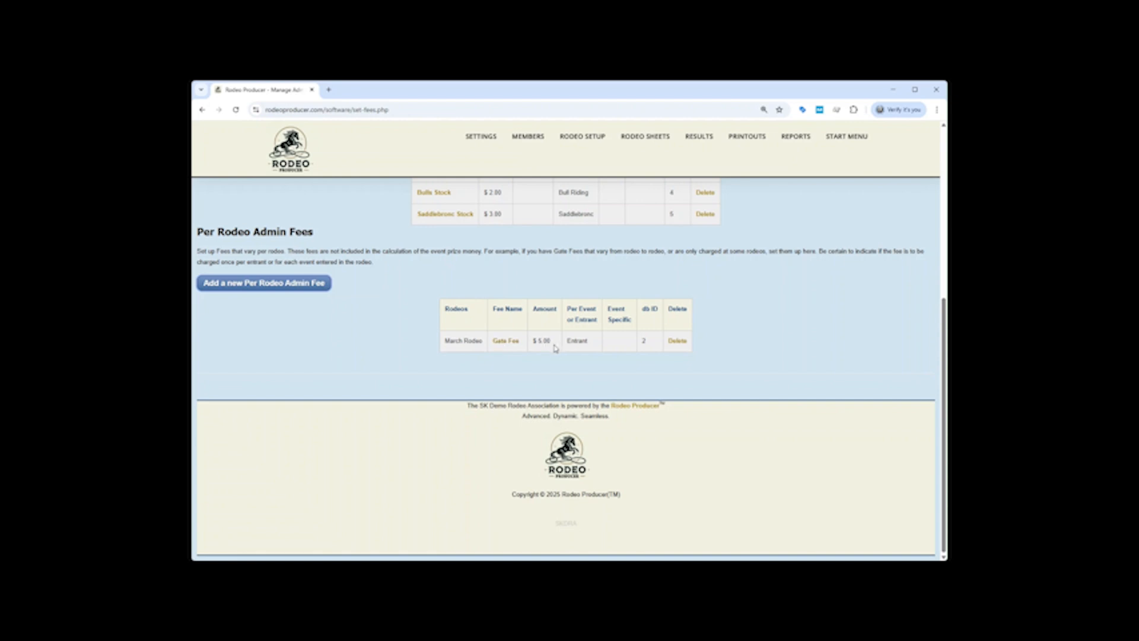
pyautogui.click(504, 343)
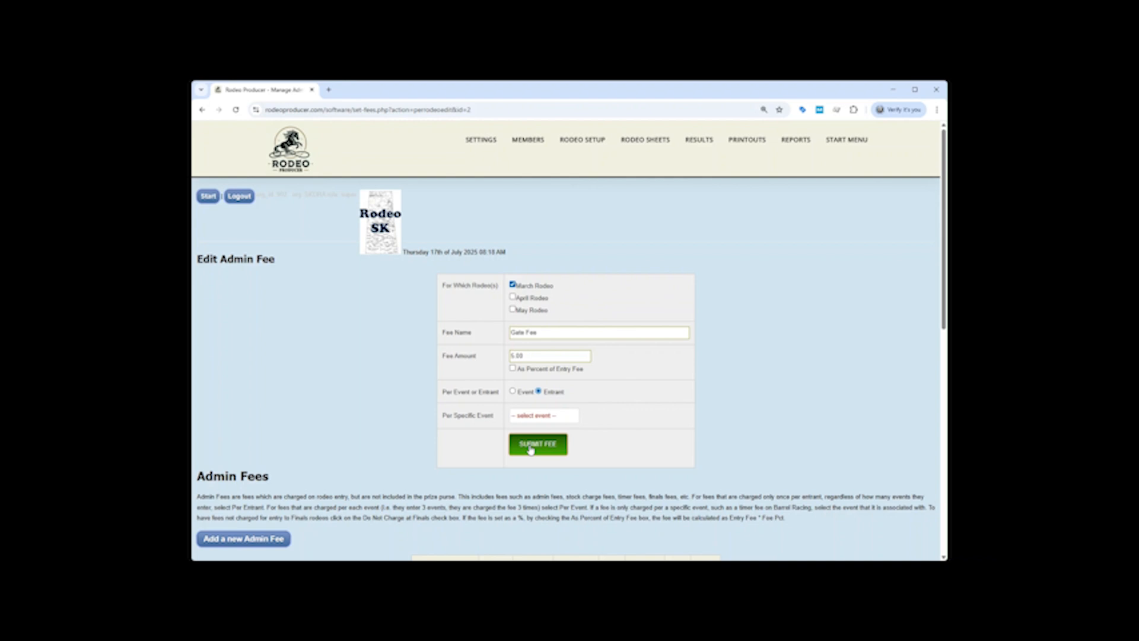
pyautogui.click(513, 297)
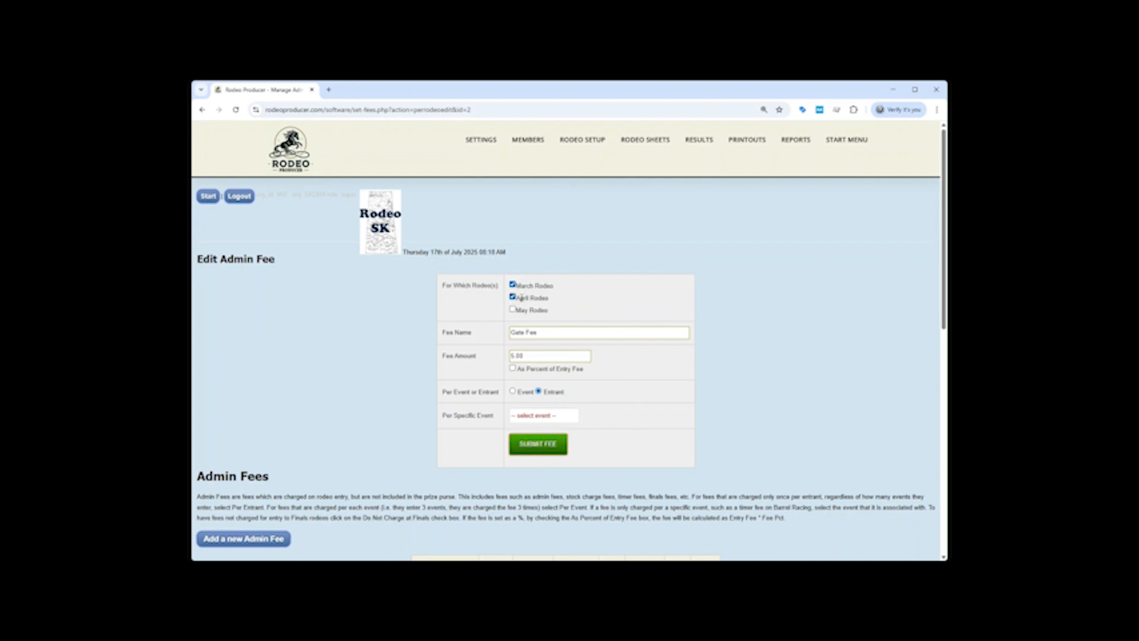
pyautogui.click(526, 448)
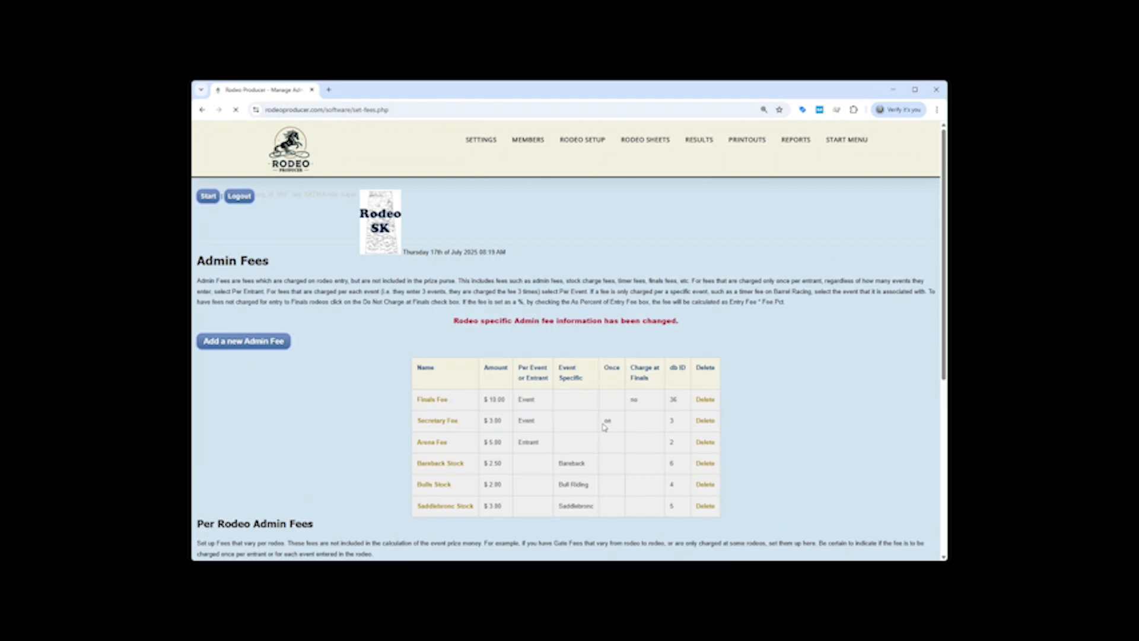
pyautogui.scroll(-5, 605, 425)
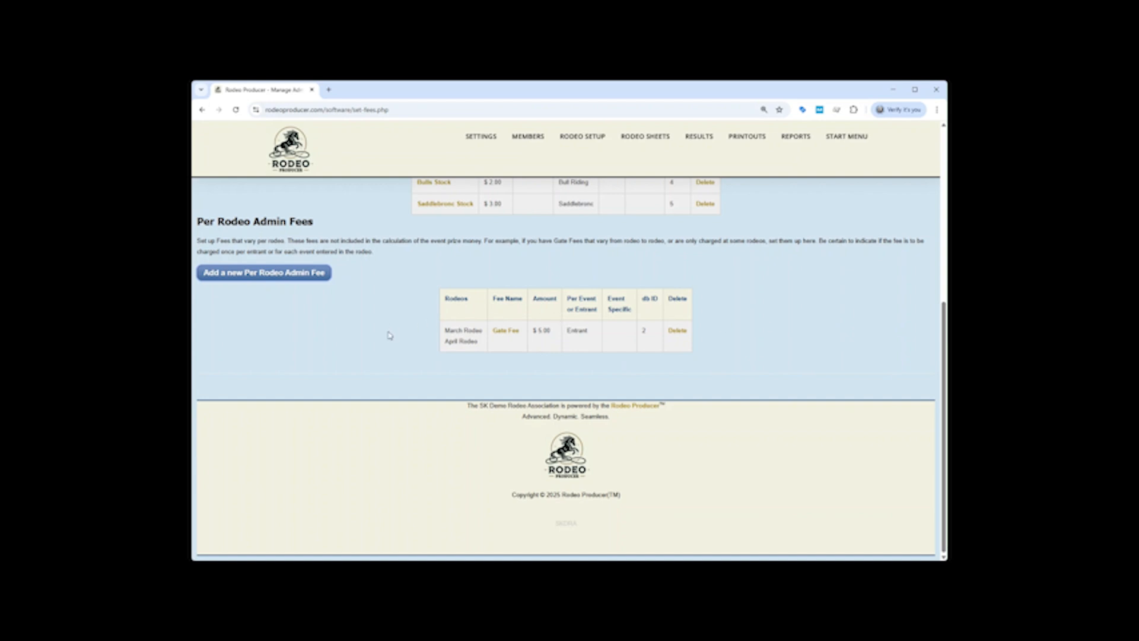
# In the Results system settings, set Admin Fee Pct to 0.10, choose not to deduct it from added money, and save.
pyautogui.moveTo(497, 134)
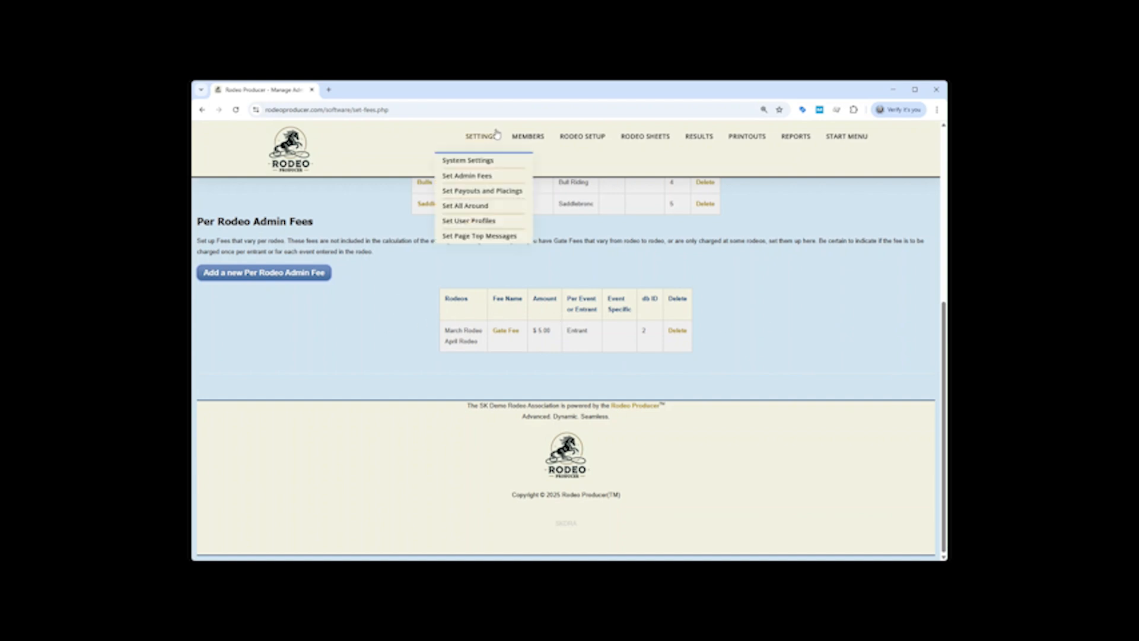
pyautogui.click(483, 164)
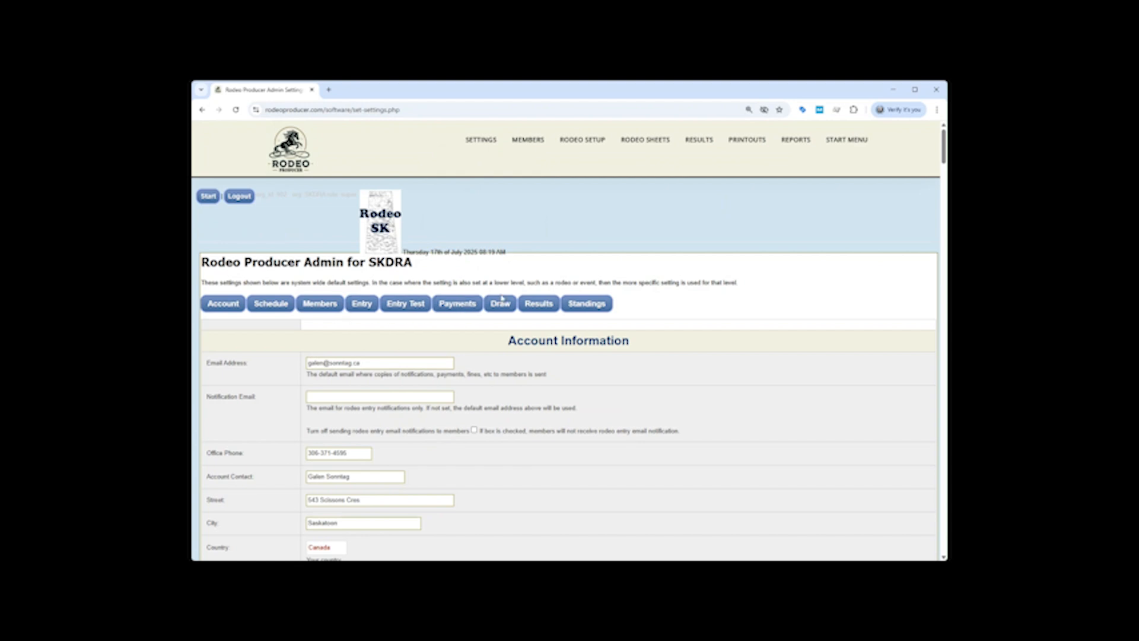
pyautogui.click(539, 304)
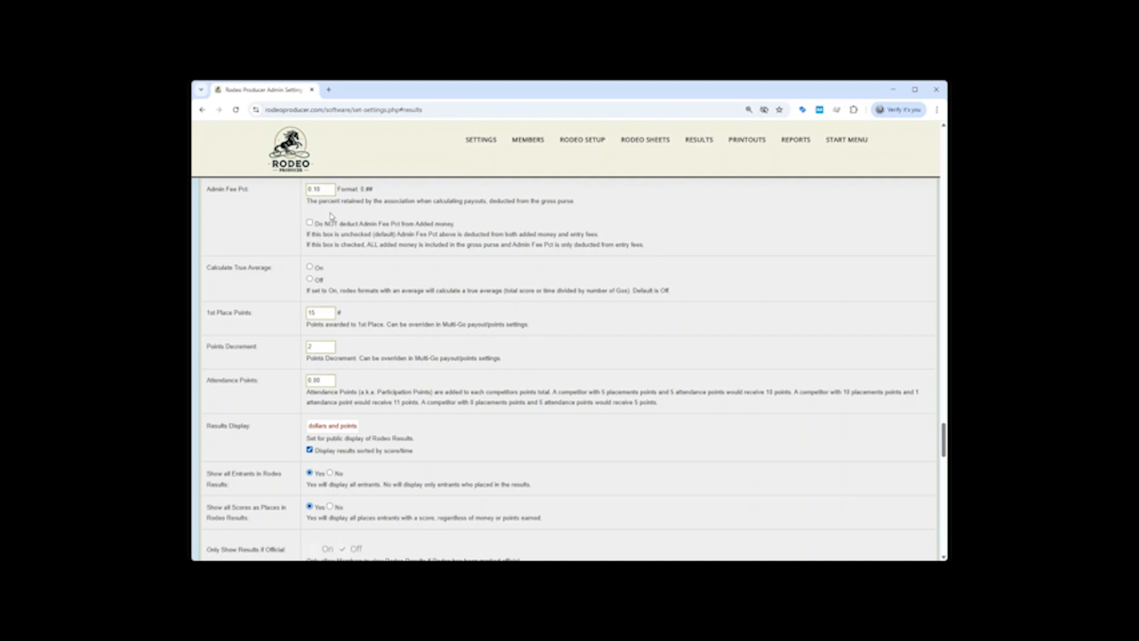
pyautogui.moveTo(324, 188); pyautogui.dragTo(301, 190)
pyautogui.write('0.10')
pyautogui.click(309, 223)
pyautogui.moveTo(943, 432); pyautogui.dragTo(942, 509)
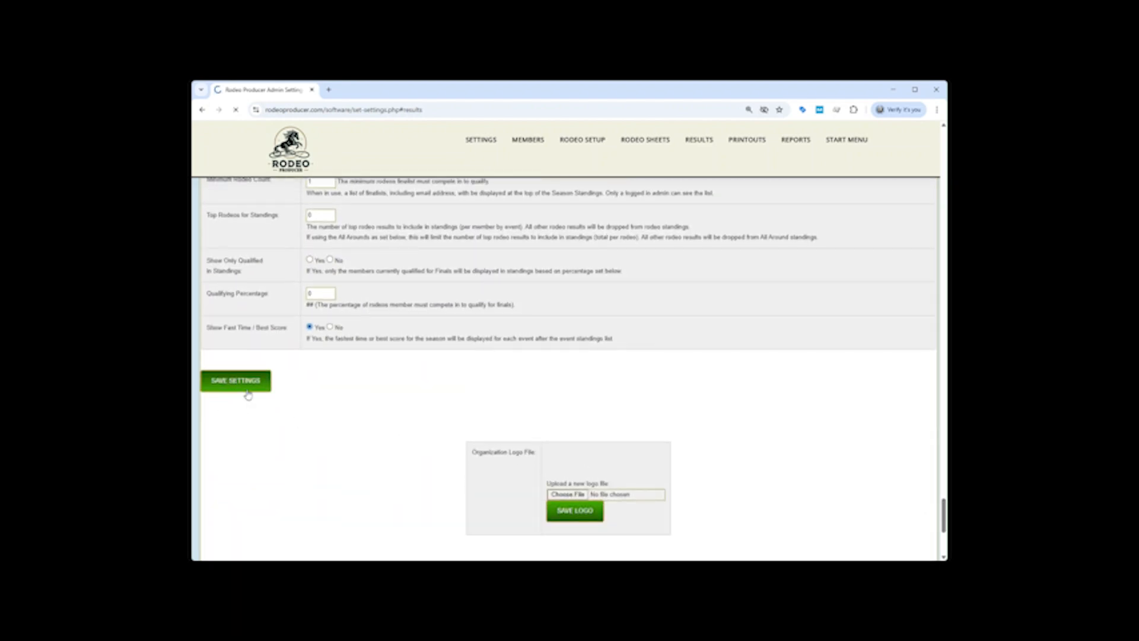
pyautogui.scroll(-20, 732, 388)
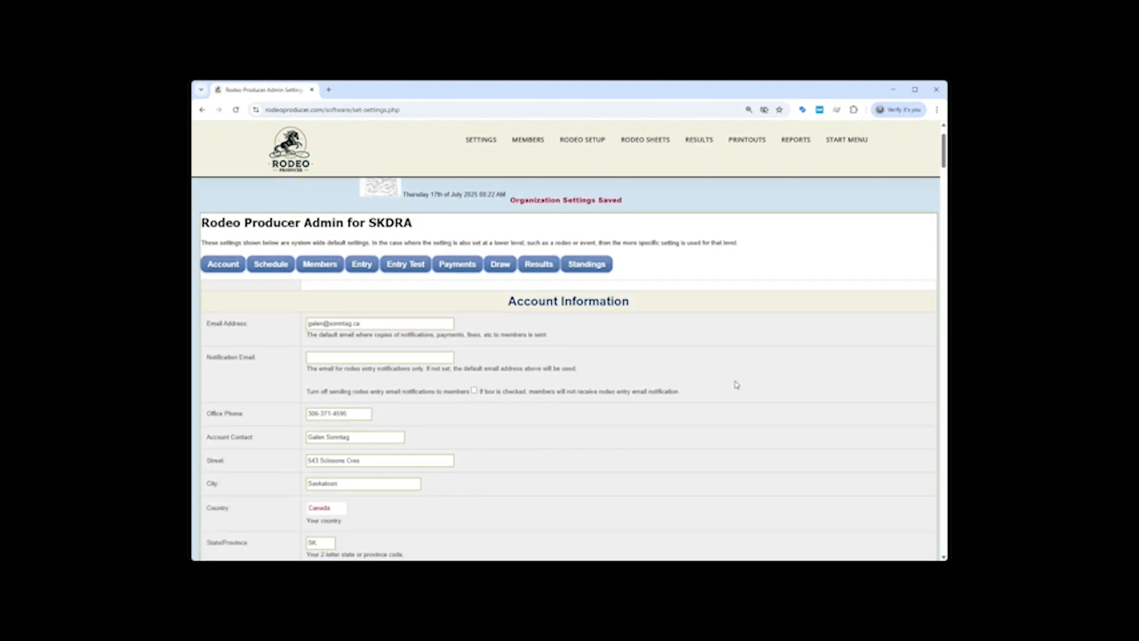
# Return to the admin fees page and review the general and per-rodeo fee tables.
pyautogui.scroll(-4, 738, 382)
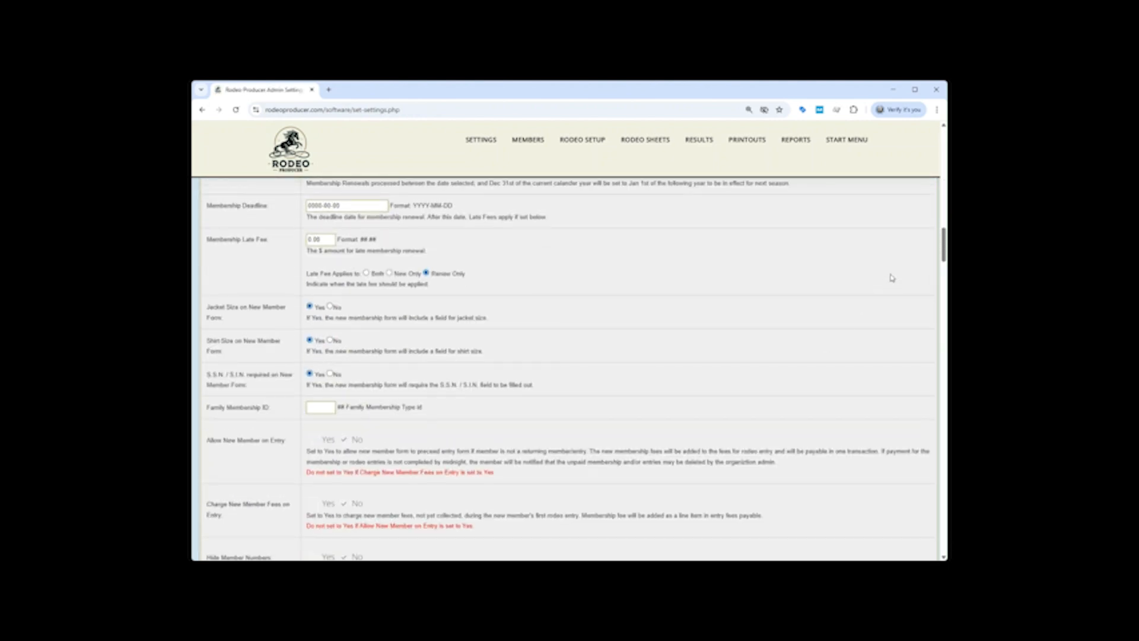
pyautogui.moveTo(942, 252)
pyautogui.mouseDown()
pyautogui.moveTo(943, 460)
pyautogui.moveTo(943, 163)
pyautogui.mouseUp()
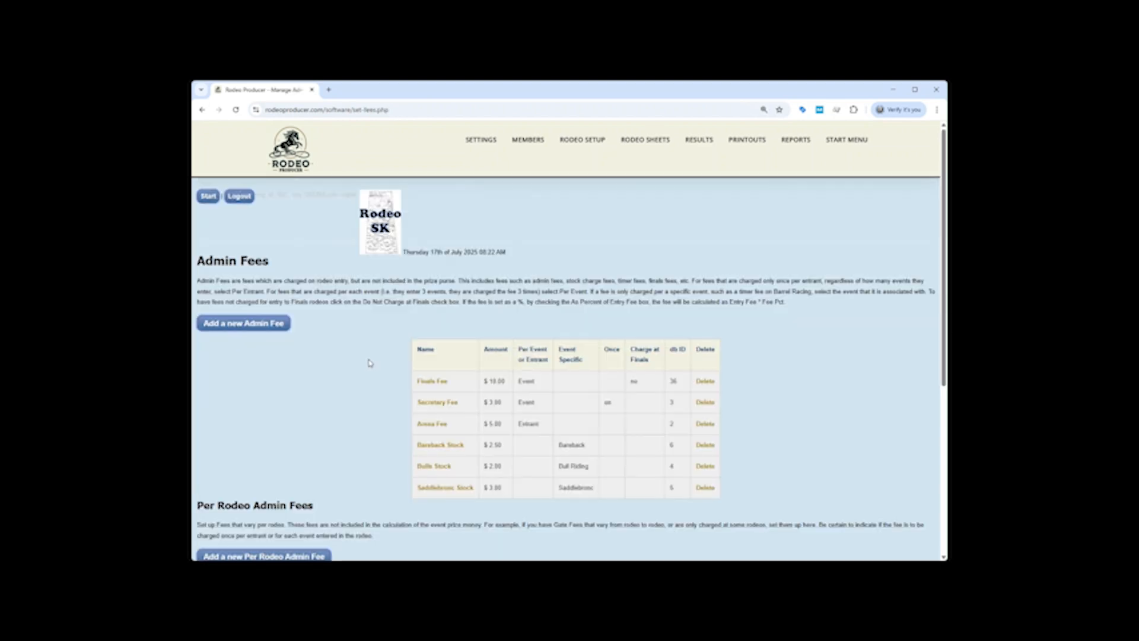
pyautogui.scroll(-5, 373, 365)
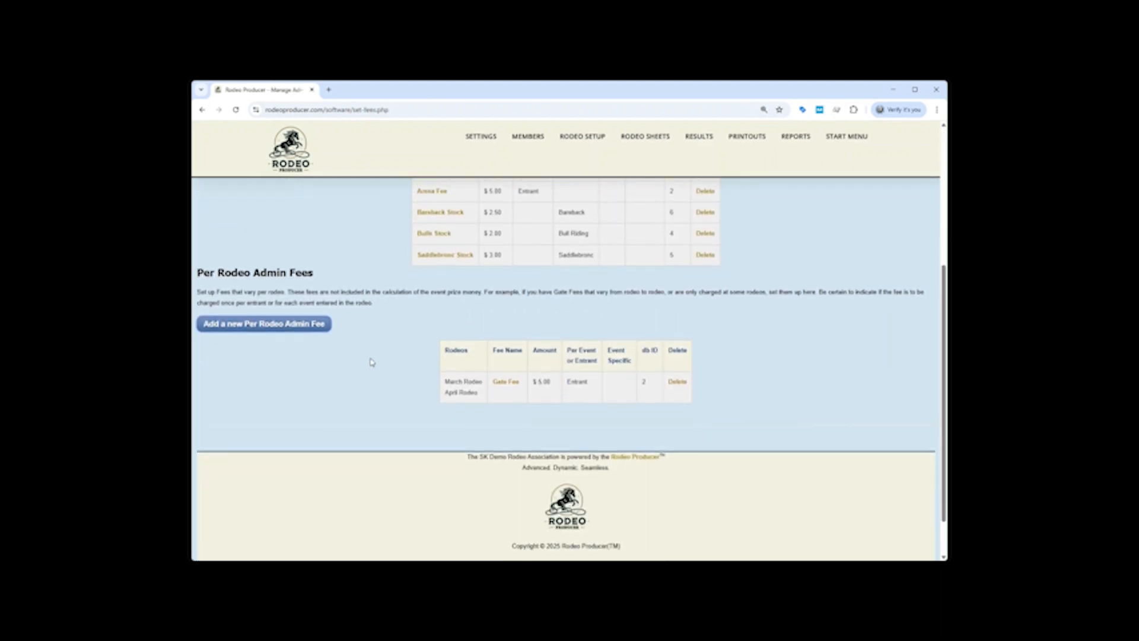
pyautogui.scroll(4, 375, 366)
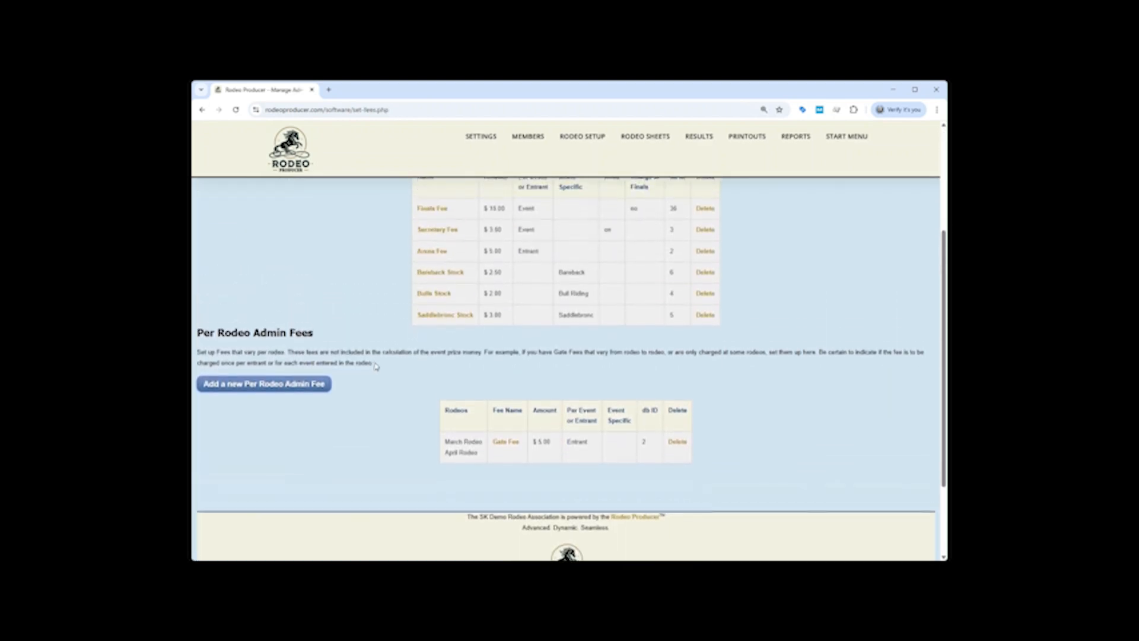